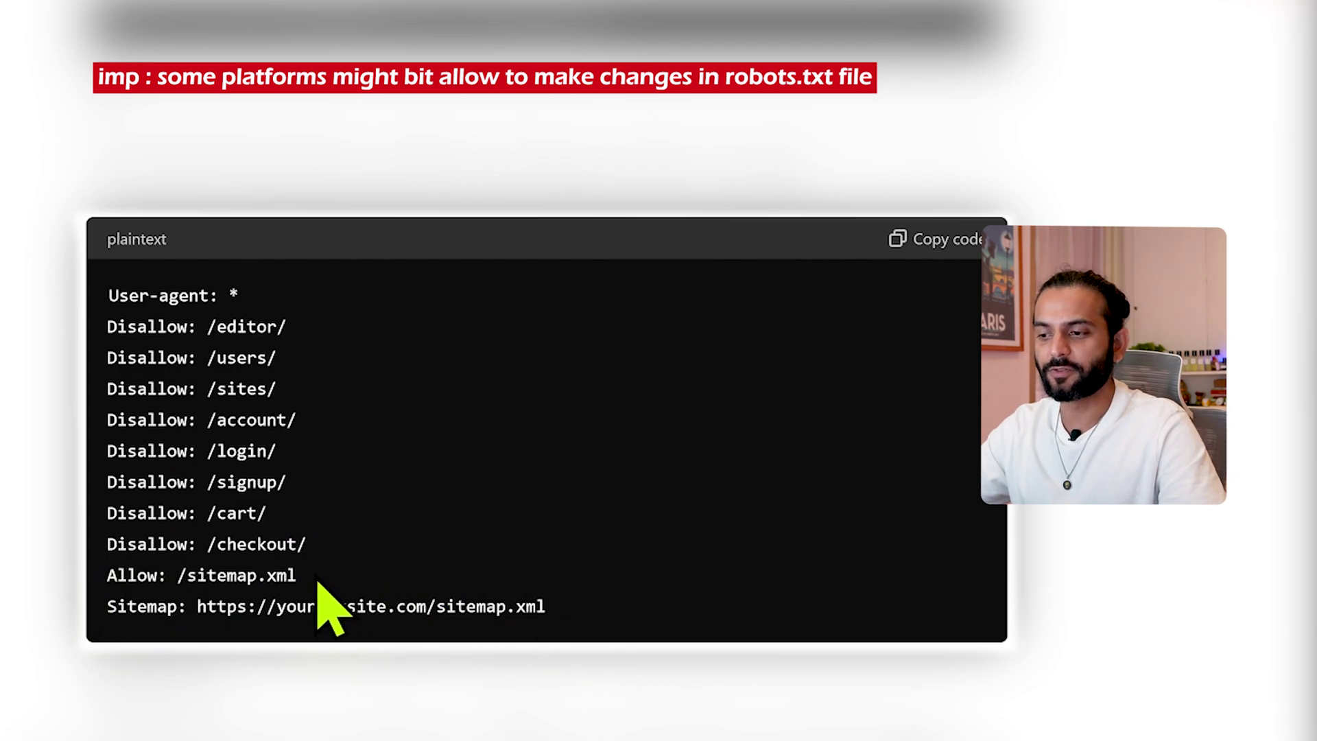
Highlight the Allow: /sitemap.xml line in the Wix example and the Shopify Sitemap line.
drag(313, 577, 94, 594)
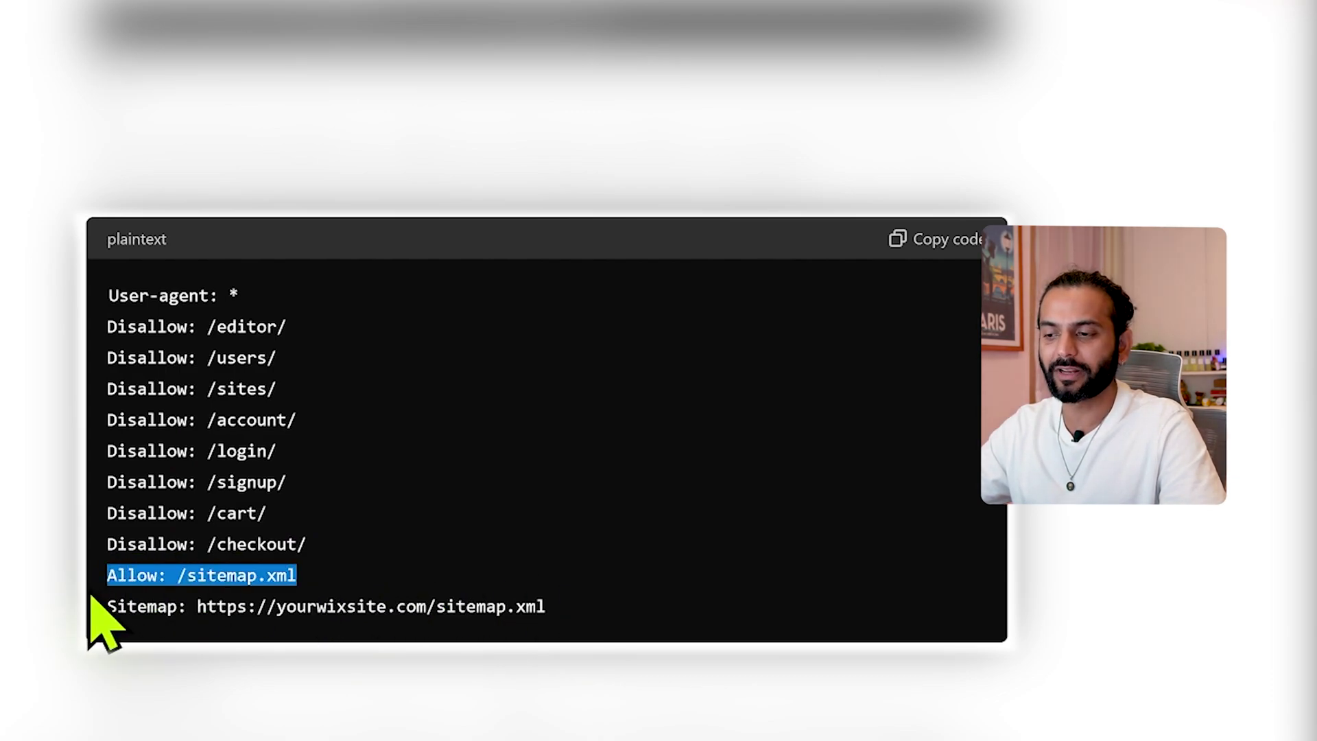
drag(297, 576, 564, 626)
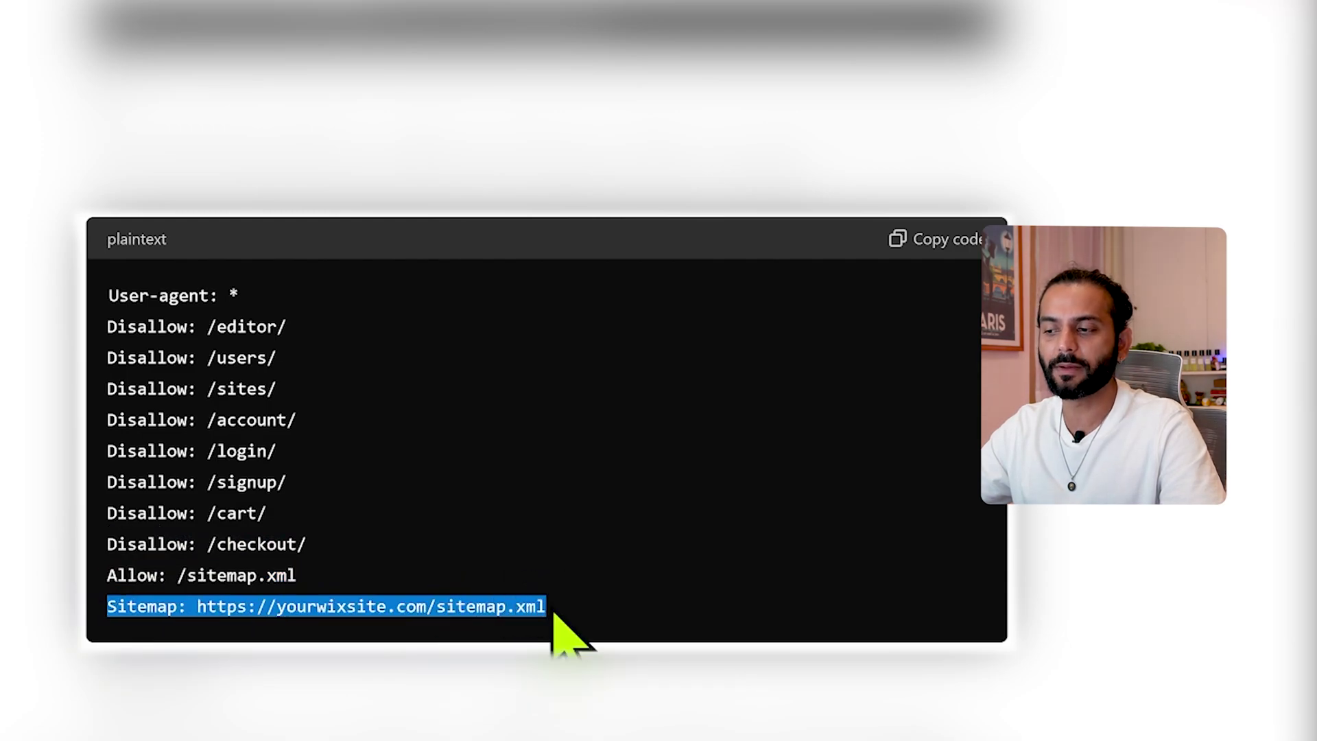
click(471, 590)
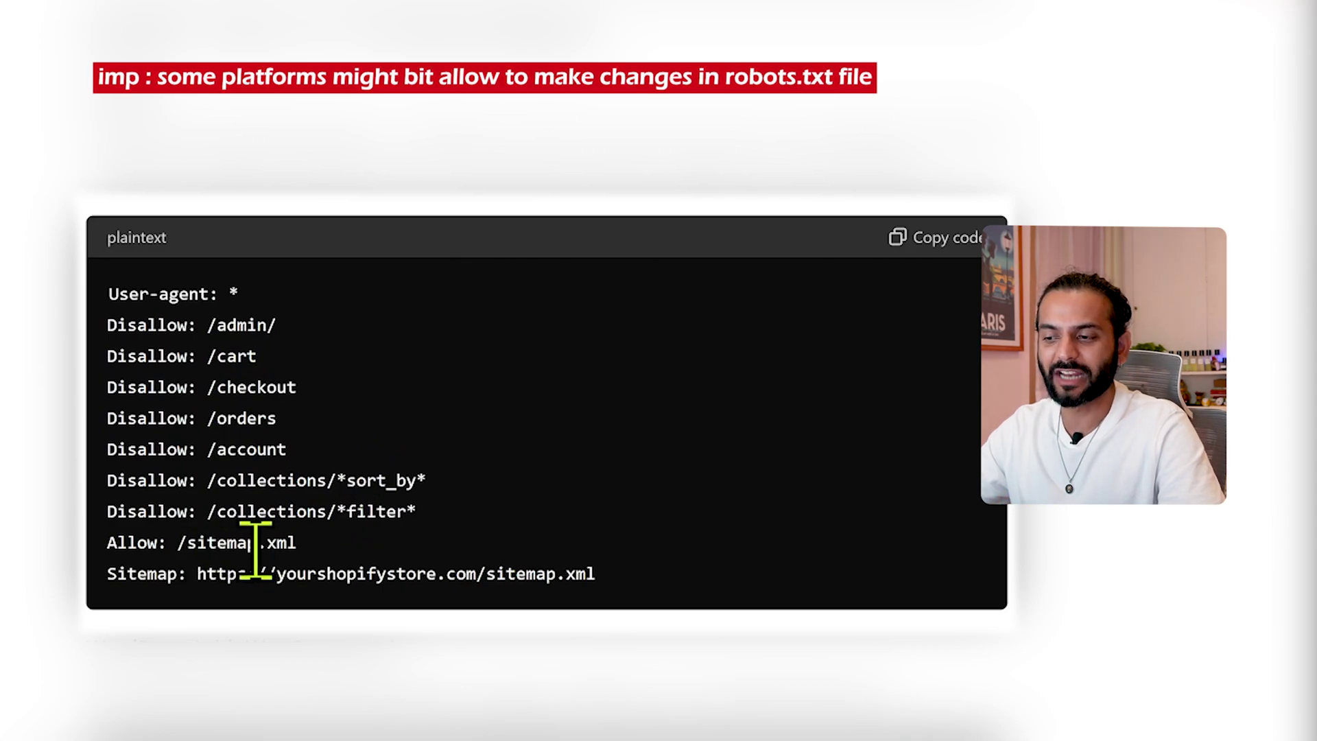
drag(115, 576, 376, 576)
click(311, 558)
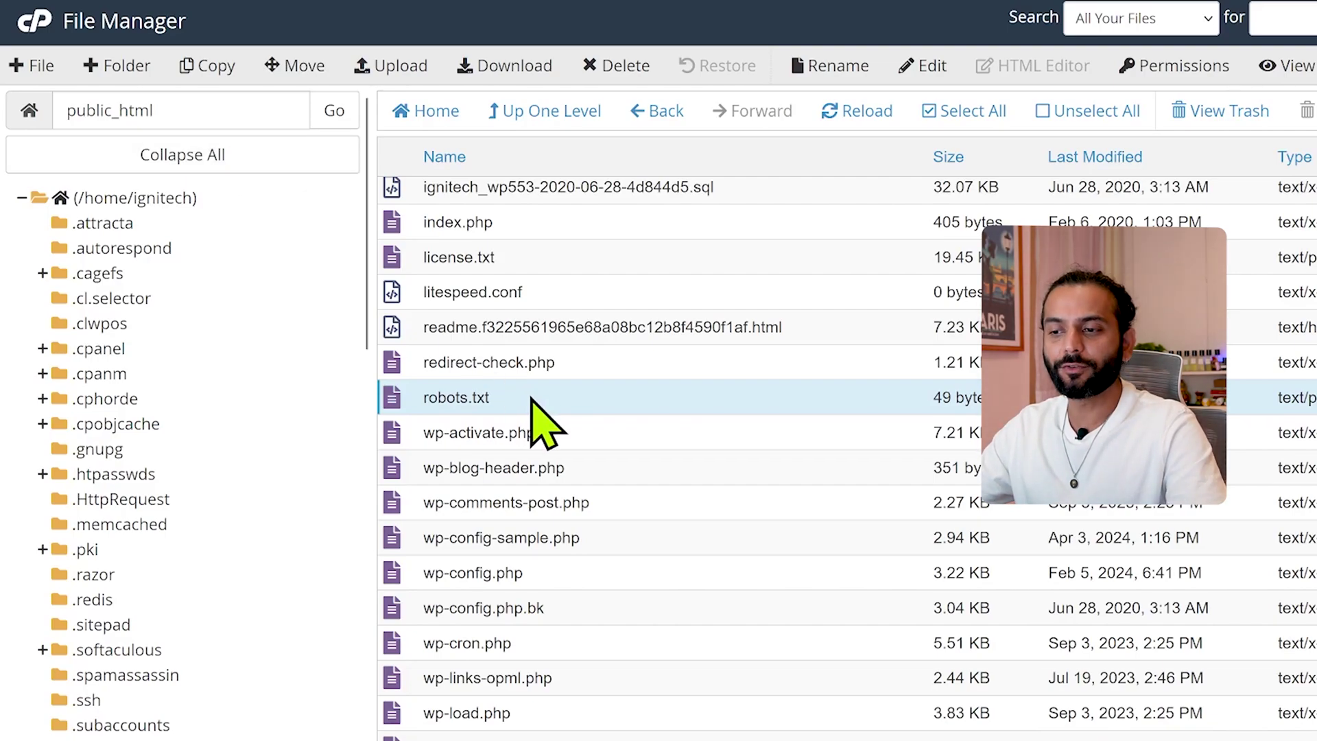
Swap robots.txt's User-agent and Crawl-Delay: 20 lines for the pasted ten-line rule set.
right_click(538, 419)
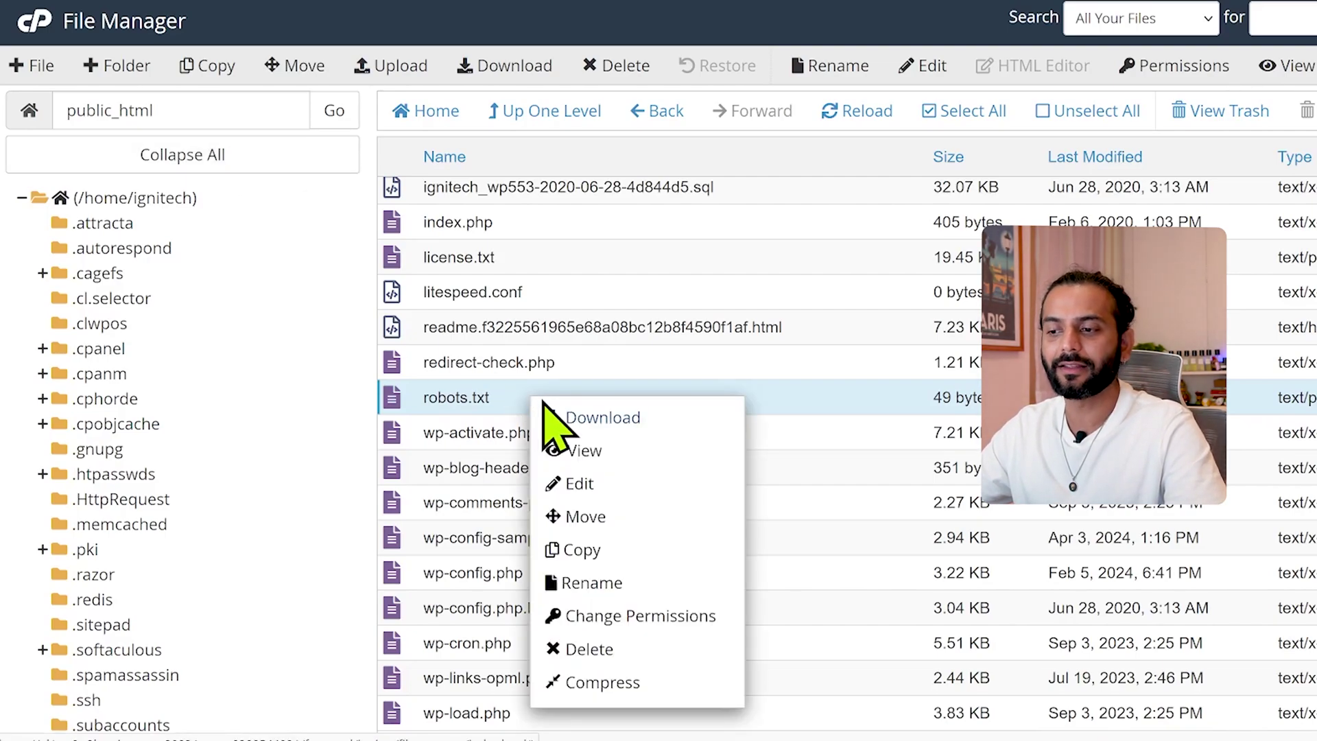
click(630, 484)
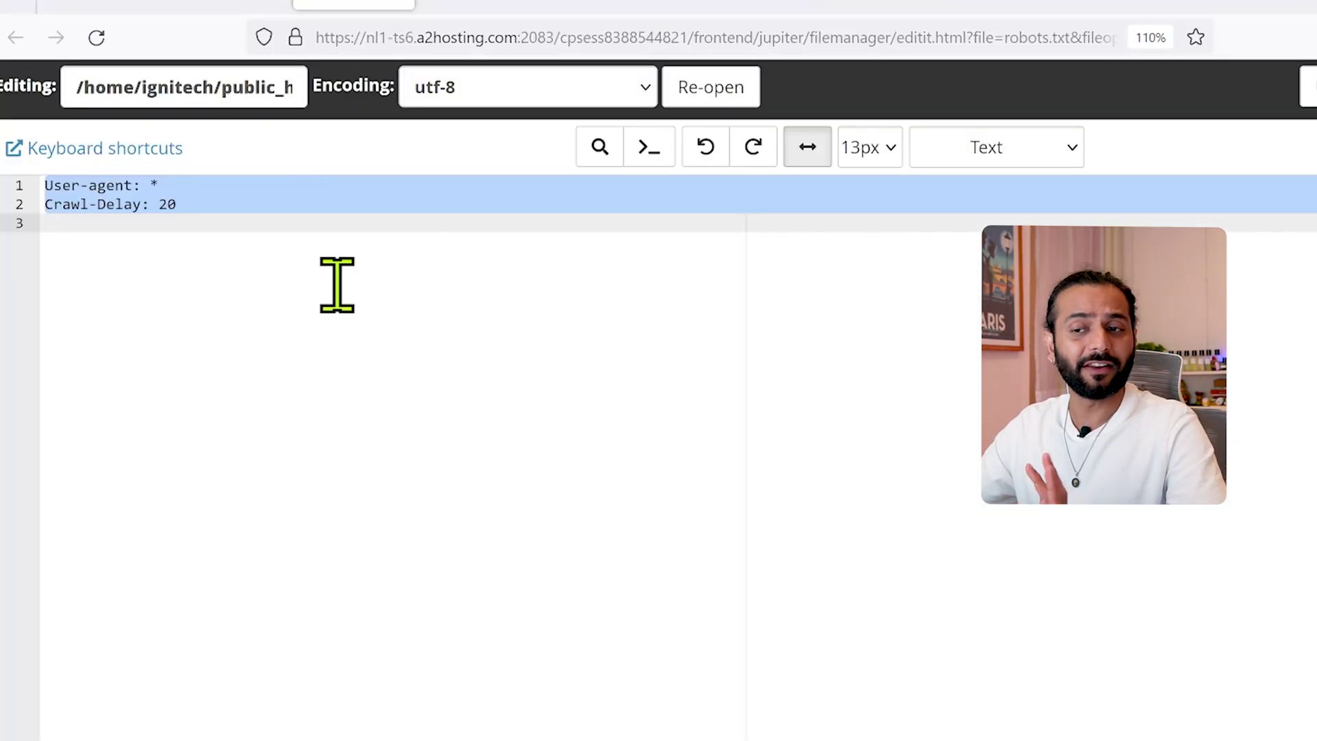
key(BackSpace)
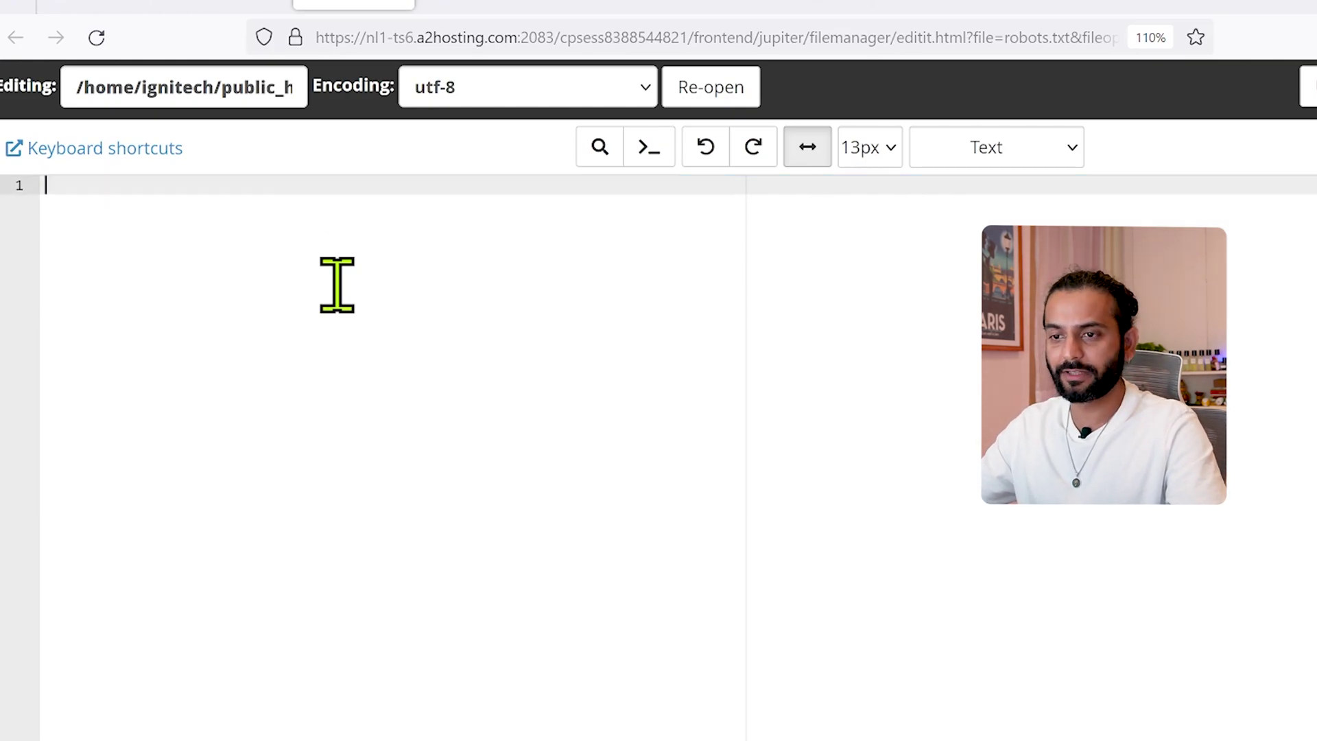
text(User-agent: * Disallow: /wp-admin/ Disallow: /wp-includes/ Disallow: /cart/ Disallow: /checkout/ Disallow: /my-account/ Disallow: /?s=* Disallow: /*add-to-cart=* Allow: /wp-content/uploads/ Sitemap: https://yourwordpresssite.com/sitemap.xml)
key(Return)
key(Return)
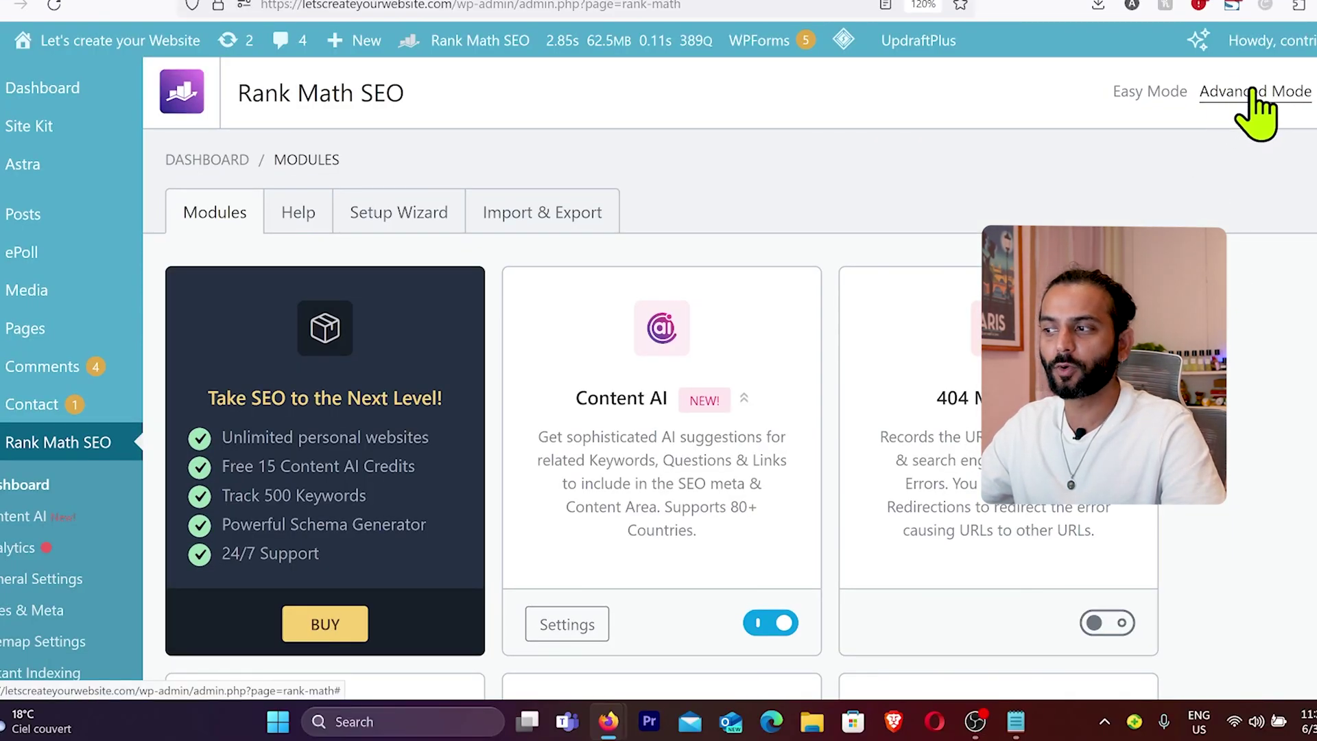
Check Rank Math's Edit robots.txt settings, note the root-folder lock notice, and return to cPanel.
scroll(588, 223, down, 4)
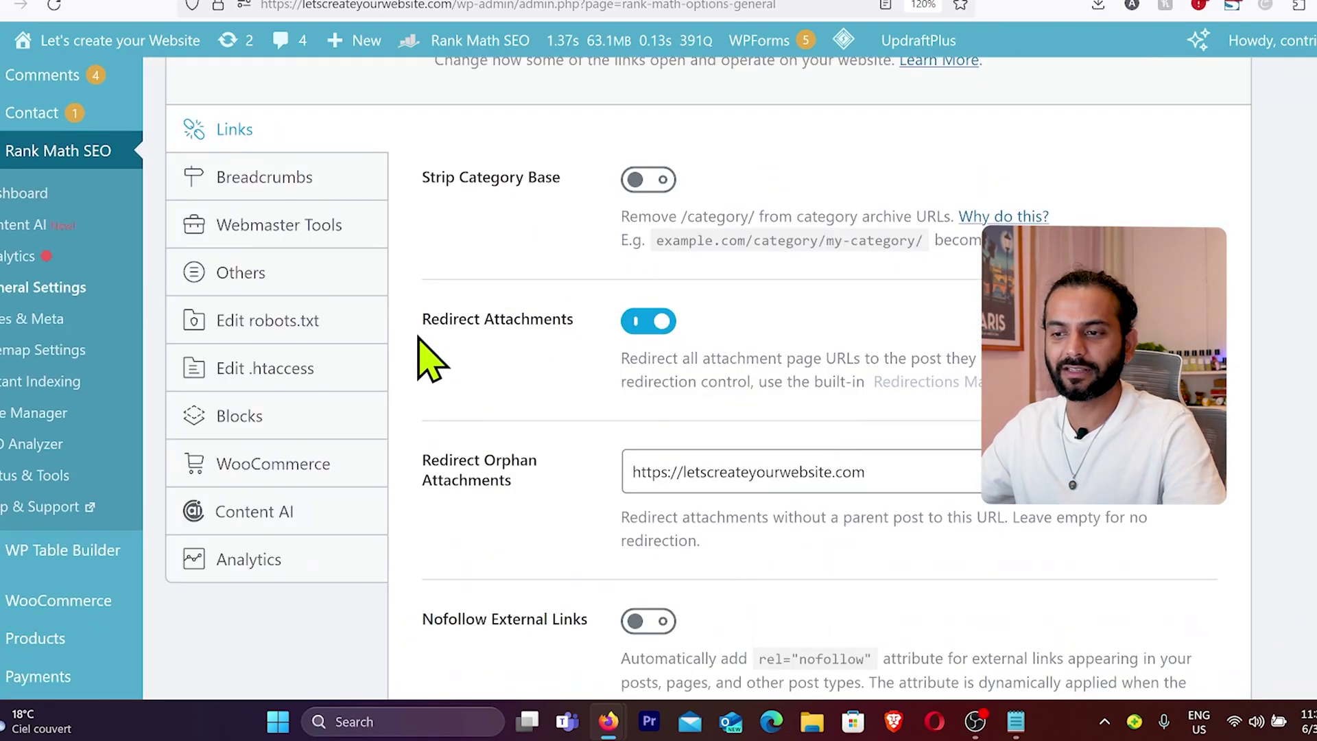
click(317, 322)
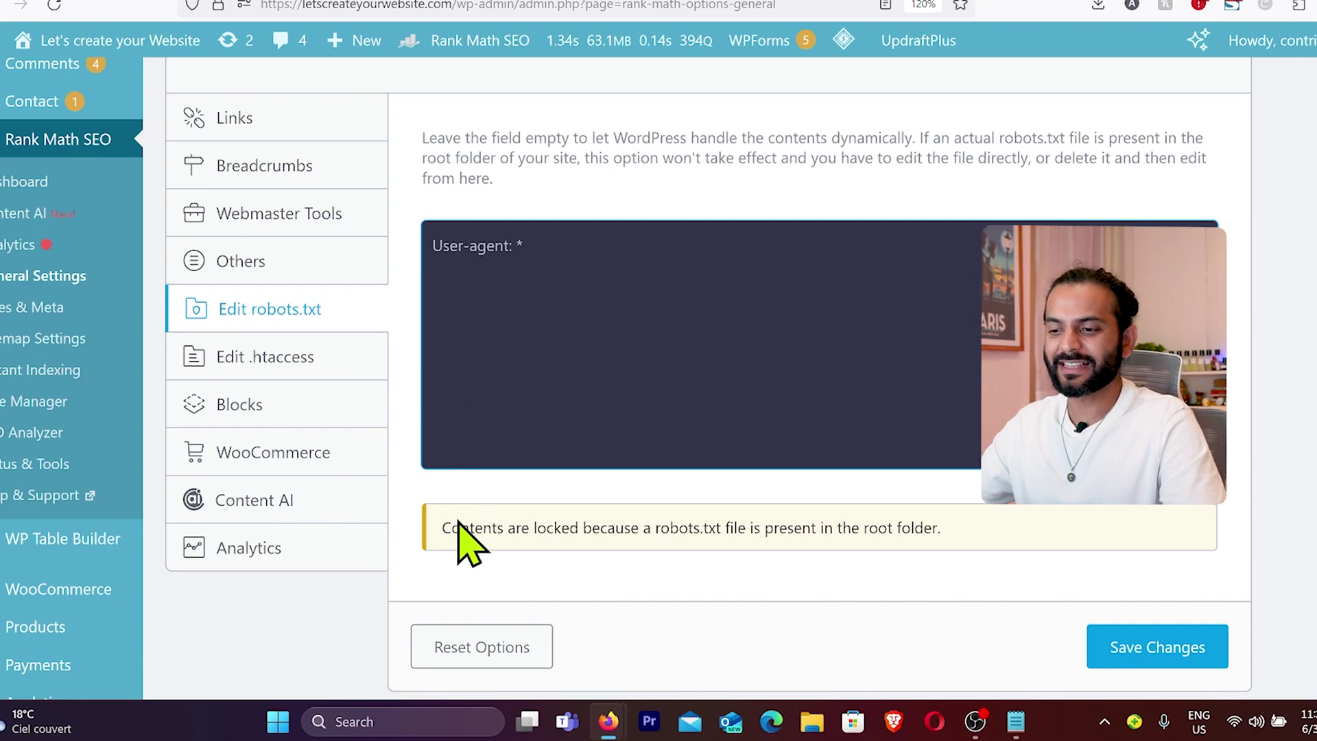
drag(449, 527, 947, 529)
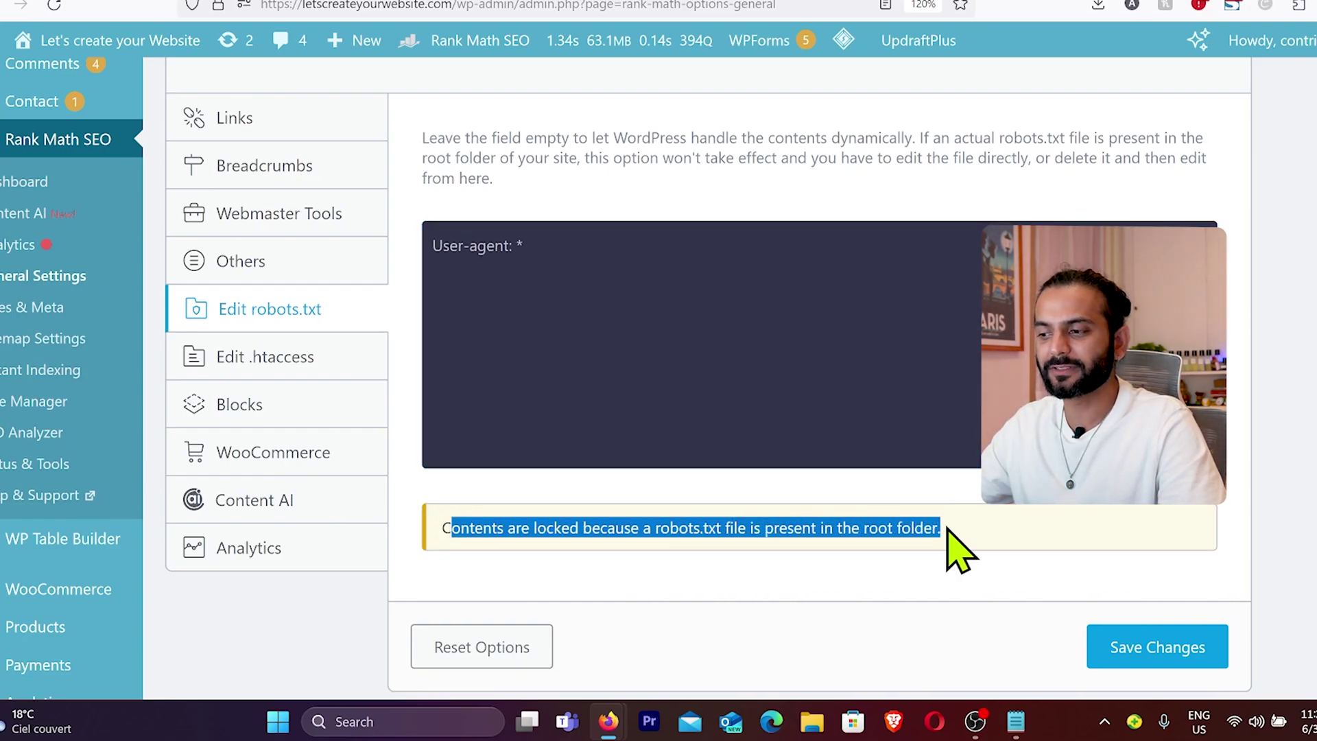
click(782, 528)
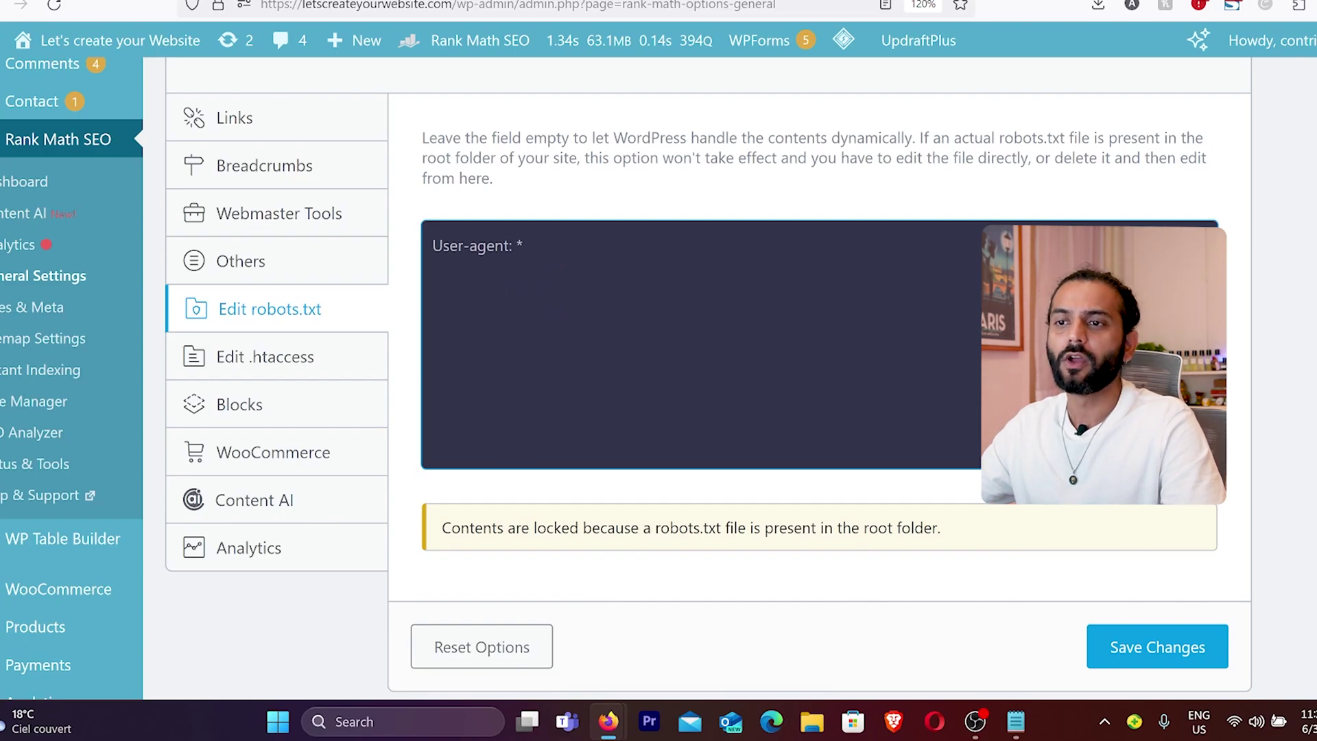
click(179, 2)
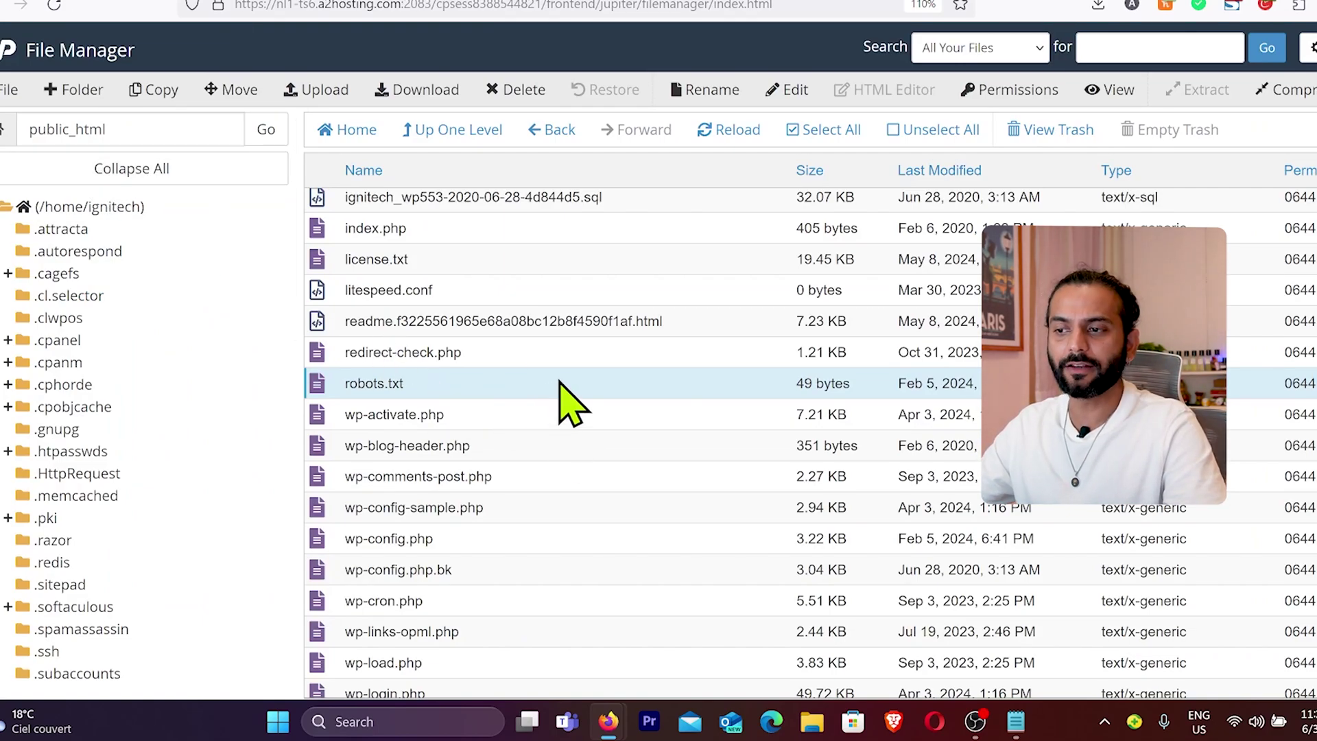
Start a new file in /public_html and name it robots.txt.
click(10, 96)
text(ro)
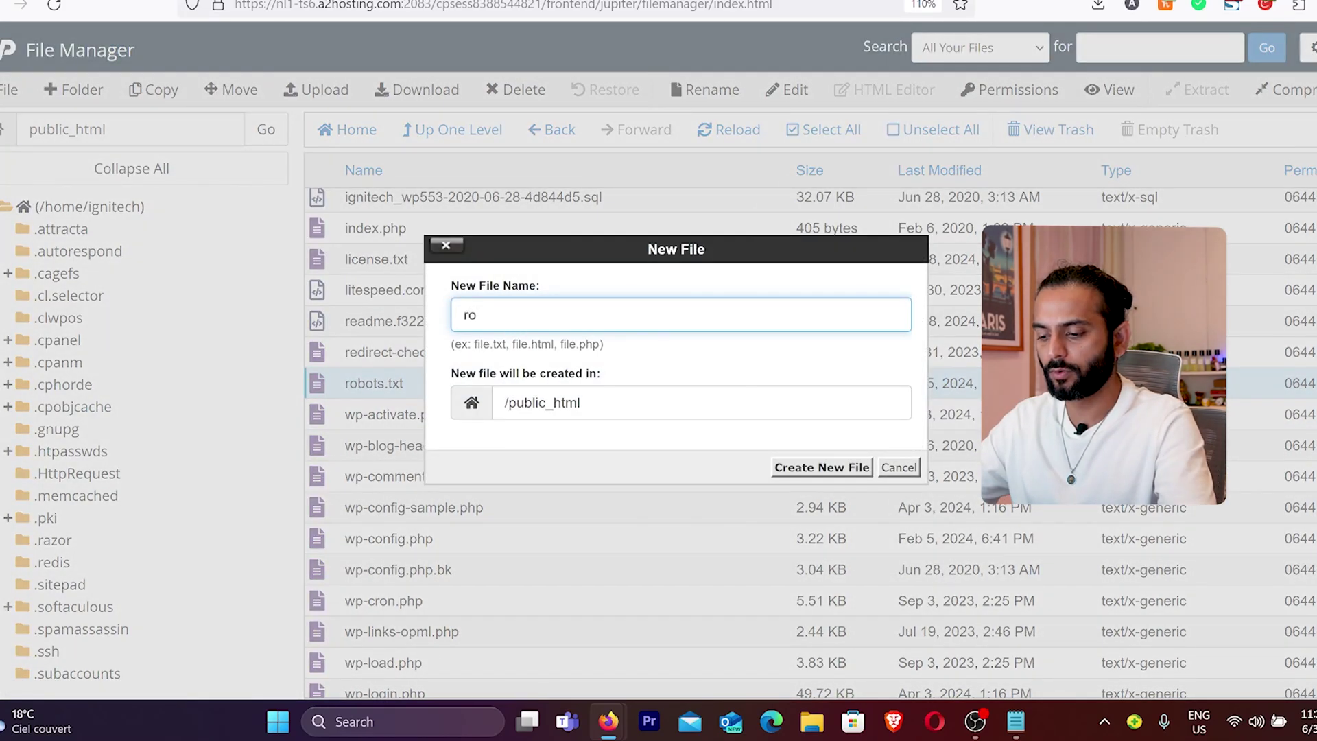
text(bots.txt)
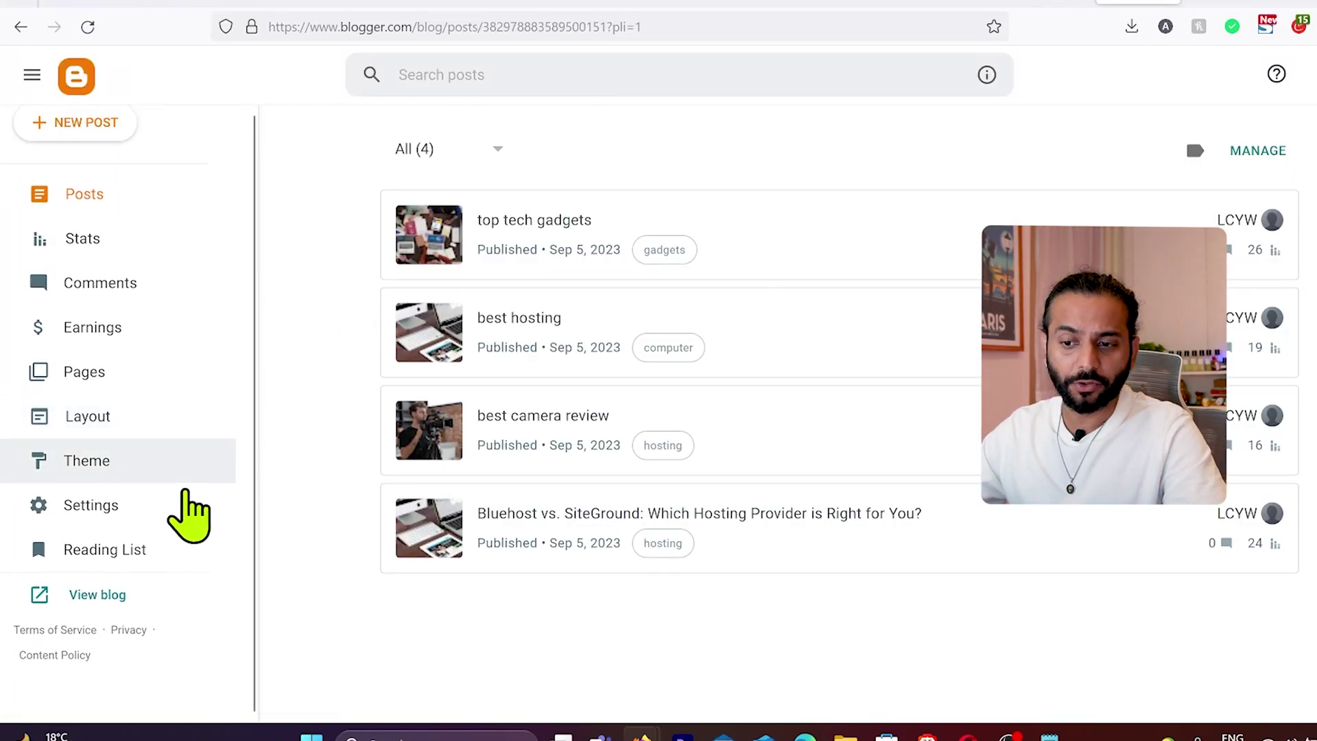
Save custom robots.txt rules: User-agent: *, Disallow: /search, Allow: /, plus the sitemap.xml line.
click(103, 507)
scroll(624, 368, down, 5)
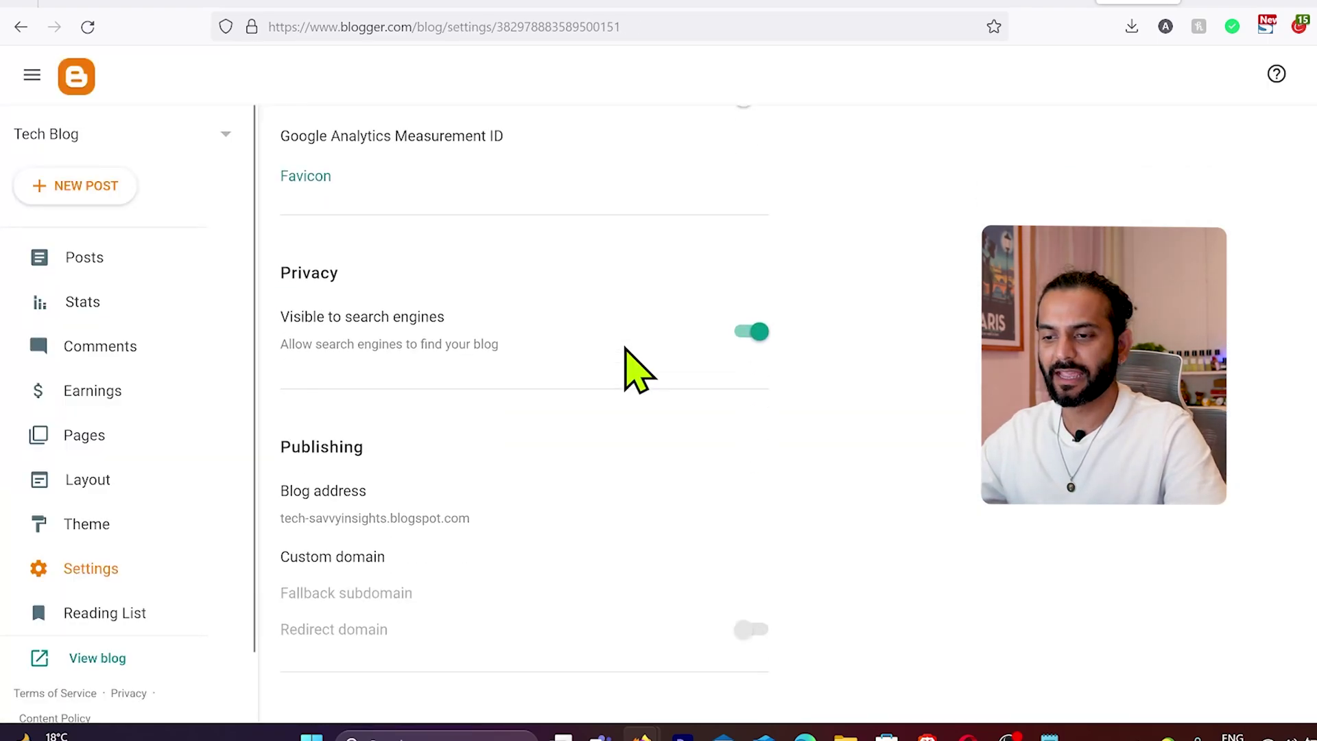
scroll(624, 367, down, 15)
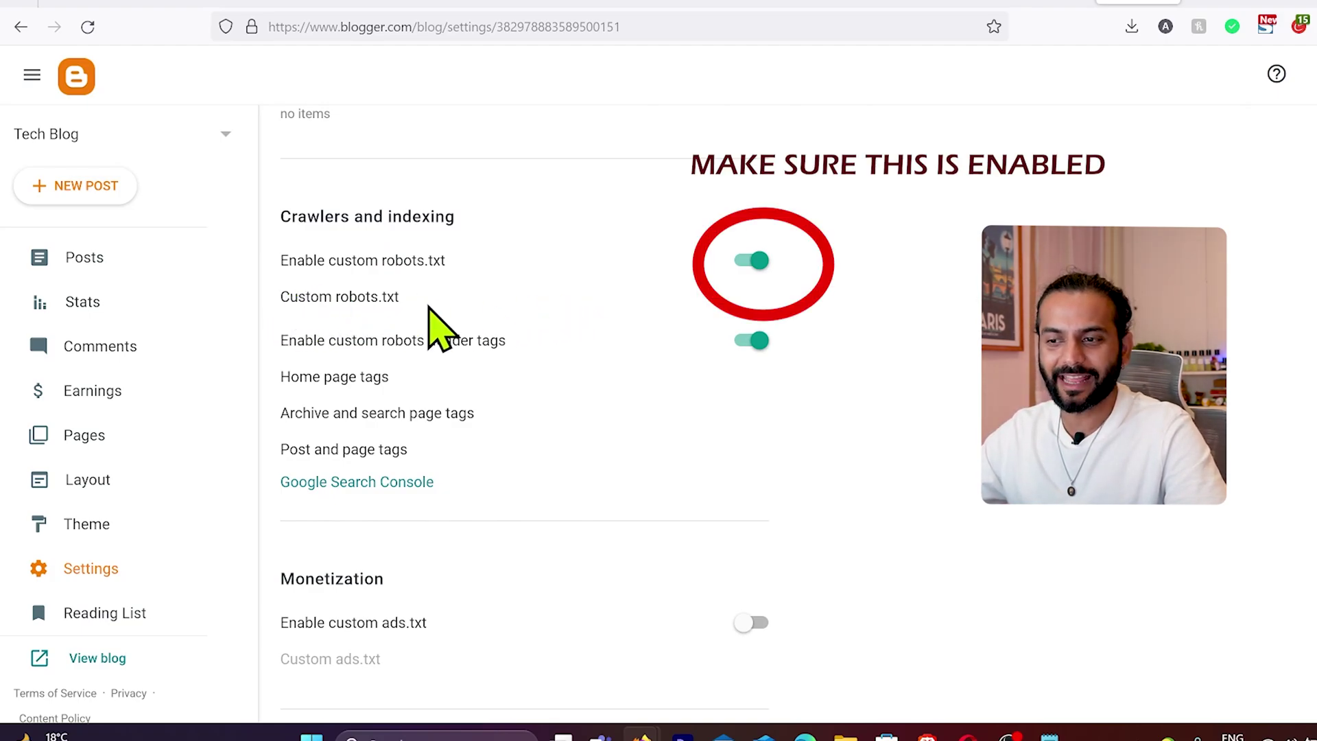
click(340, 297)
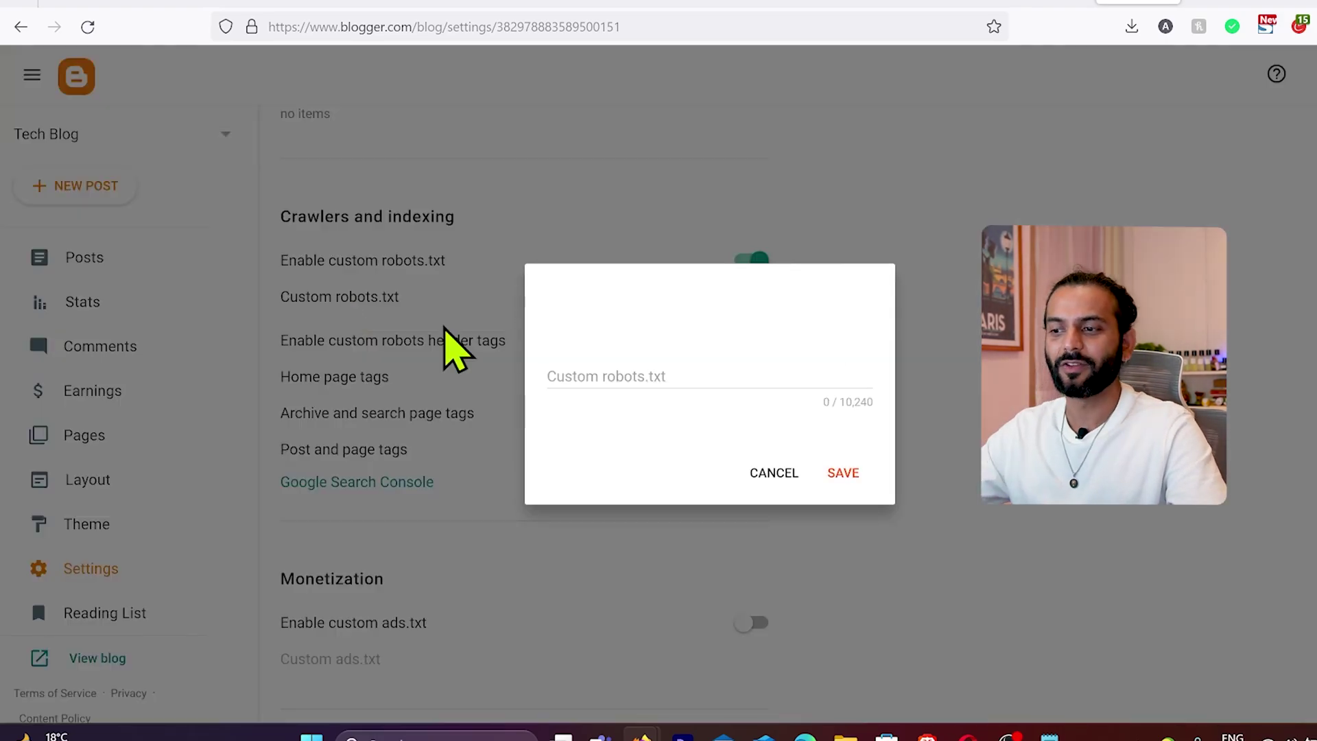
click(635, 376)
text(User-agent: * Disallow: /search Disallow: /*?updated-max=* Disallow: /*?max-results=* Disallow: /*?m=1 Allow: / Sitemap: https://yourblog.blogspot.com/sitemap.xml)
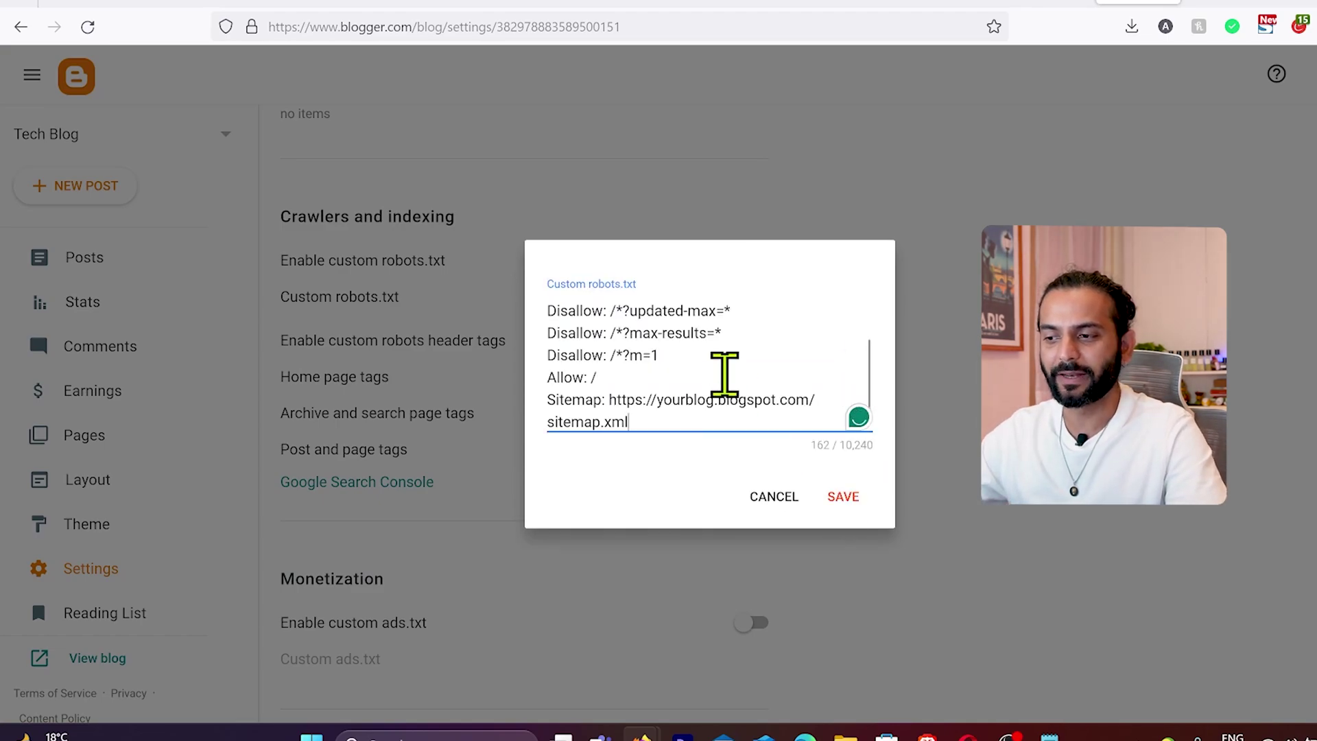
scroll(724, 374, up, 1)
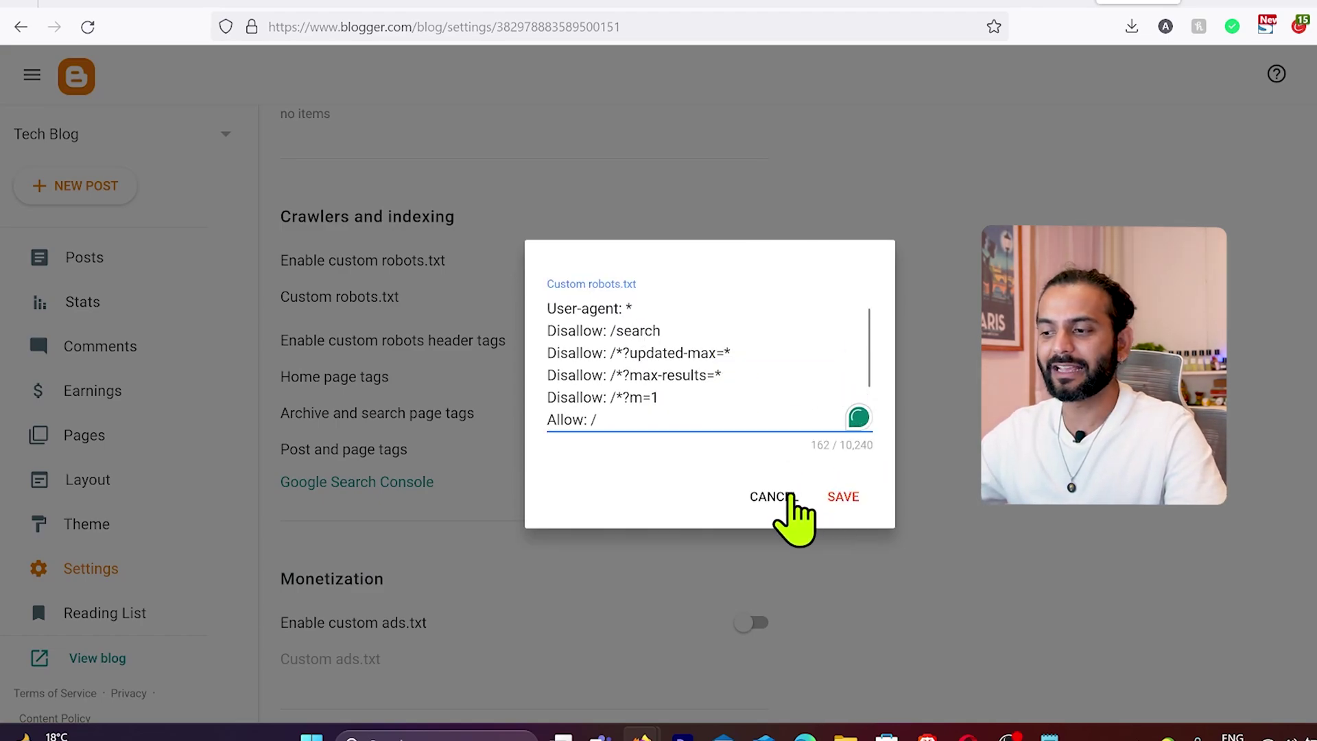
click(843, 507)
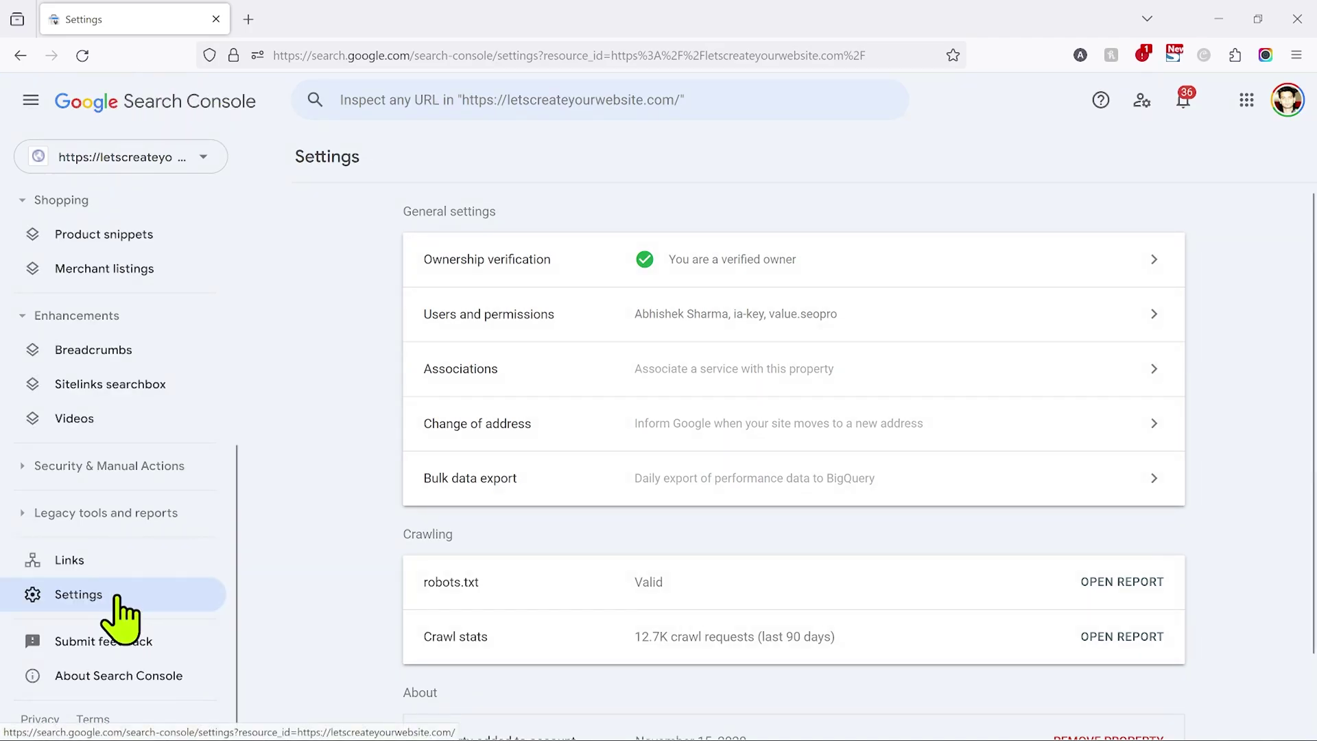
Request a recrawl of the site's robots.txt from Search Console's robots.txt report.
scroll(579, 449, down, 2)
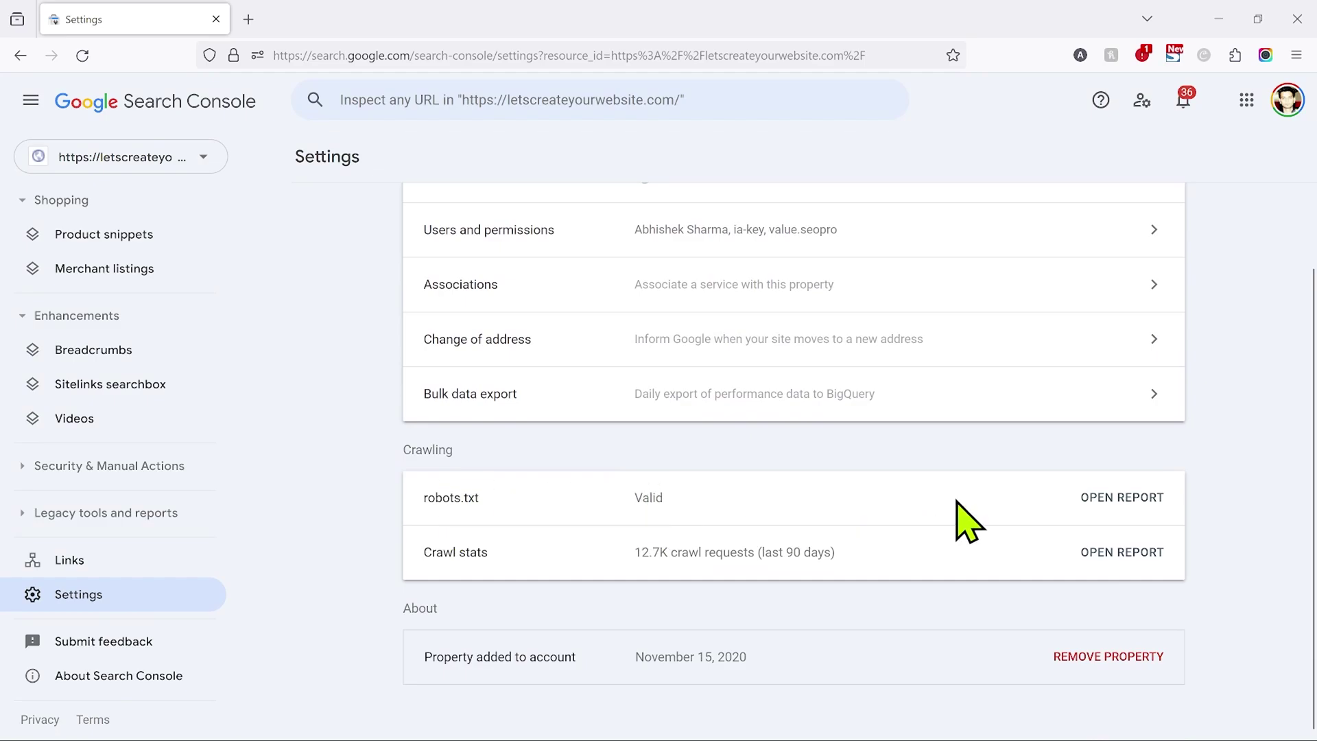
click(1112, 501)
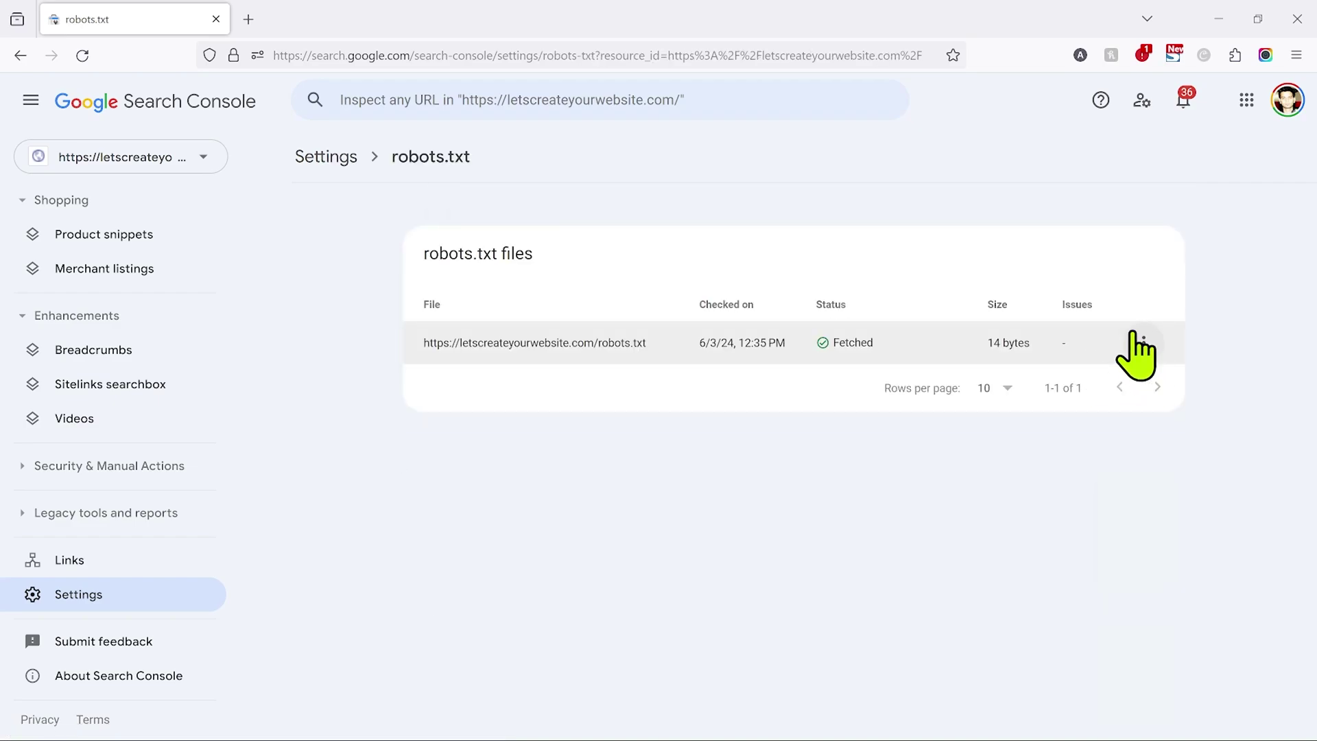
click(1143, 343)
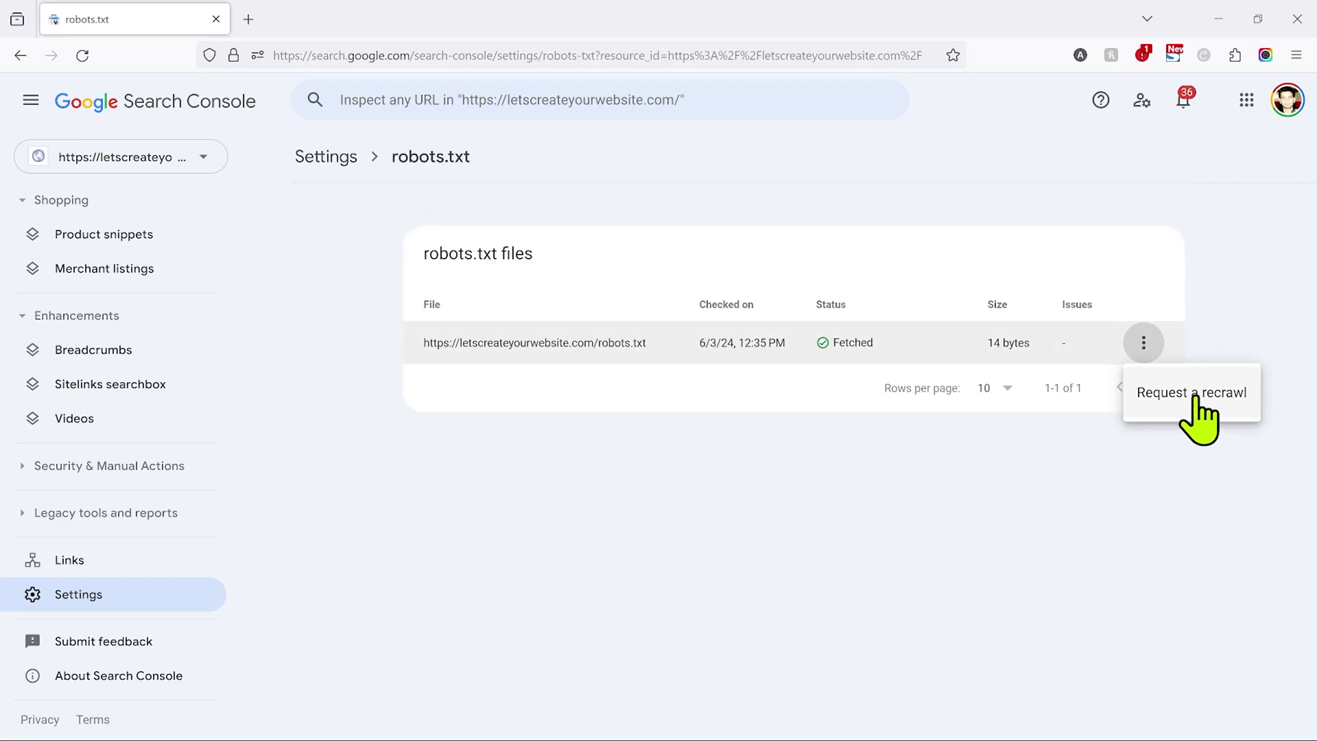
click(1197, 397)
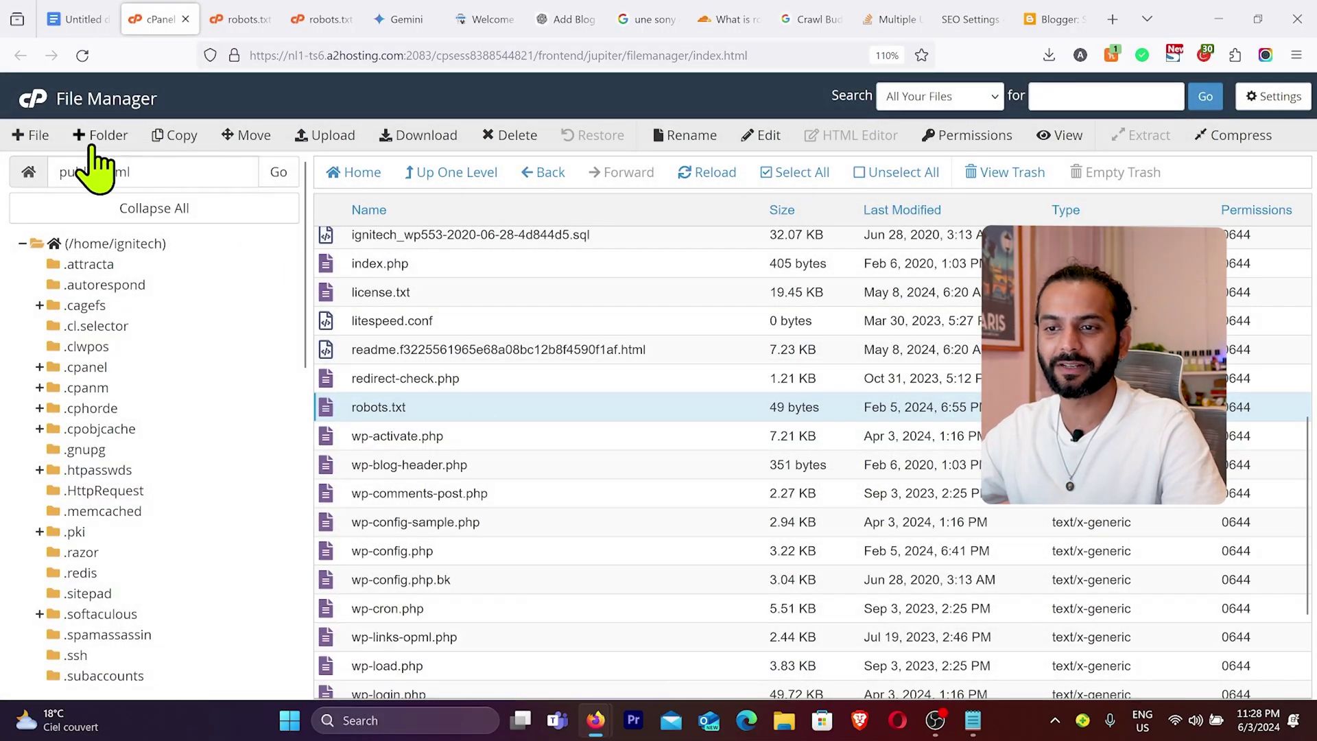
Begin a new file named robots.txt in the public_html folder.
click(38, 135)
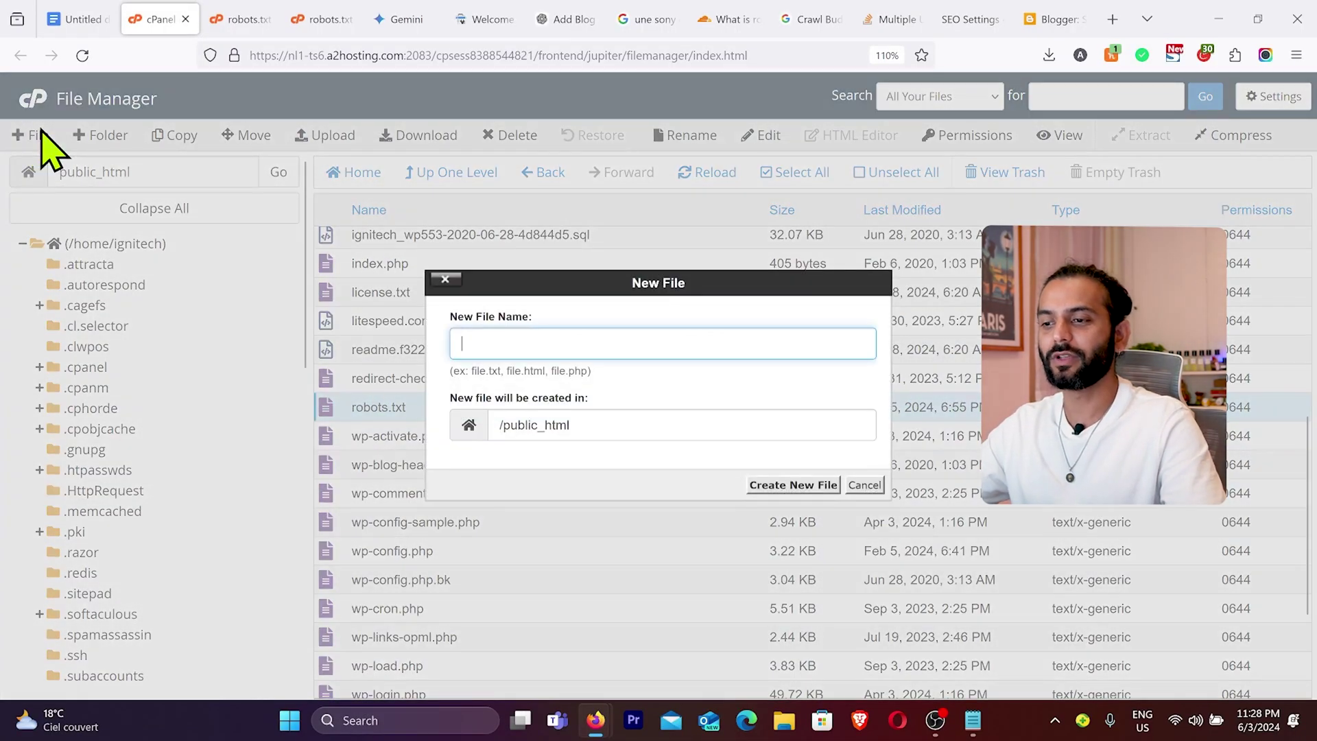
text(robots.txt)
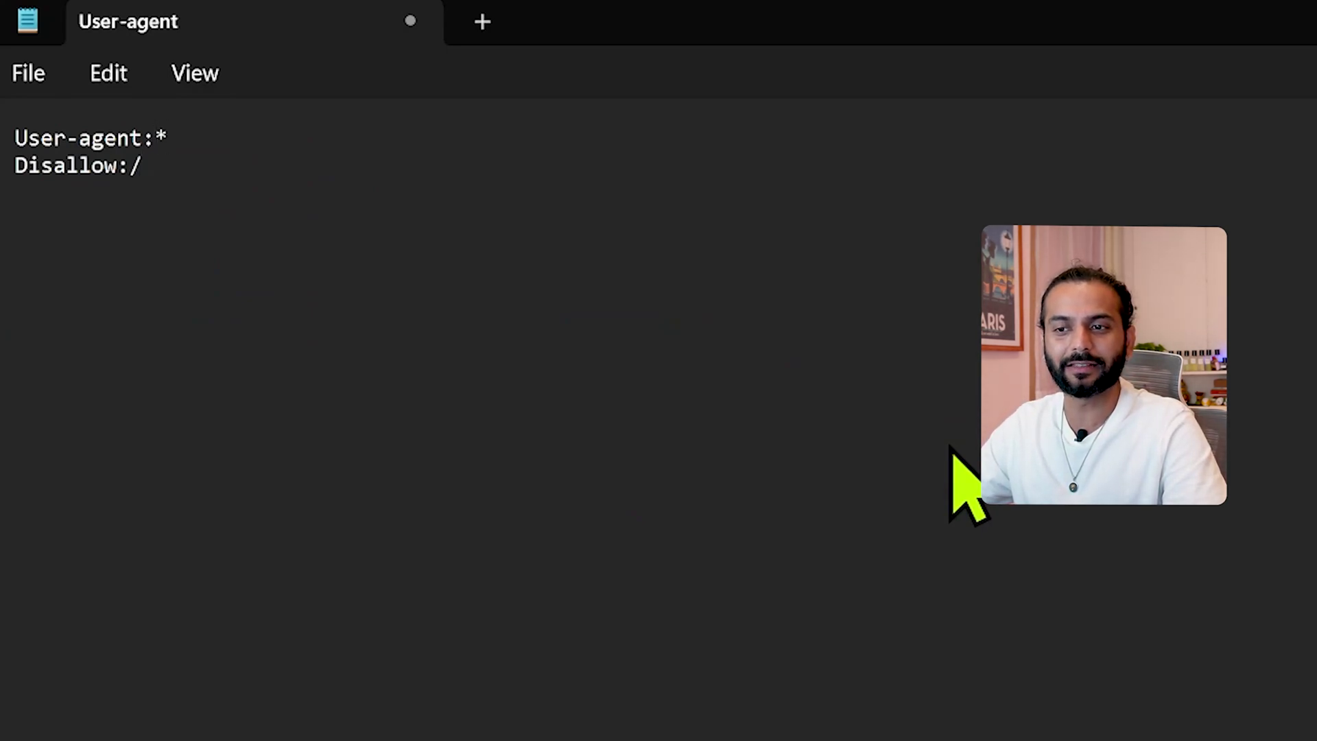
key(ctrl+shift+Right)
key(shift+Right)
key(shift+Right)
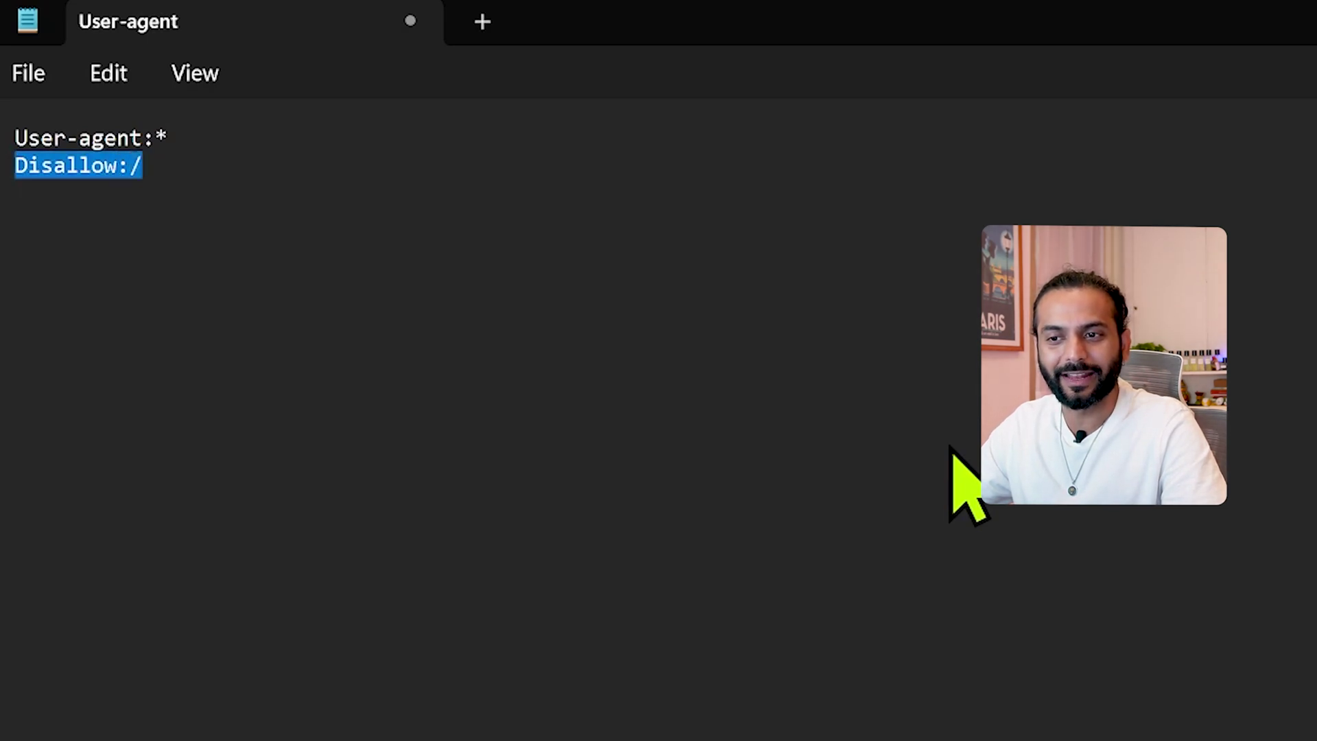
key(Right)
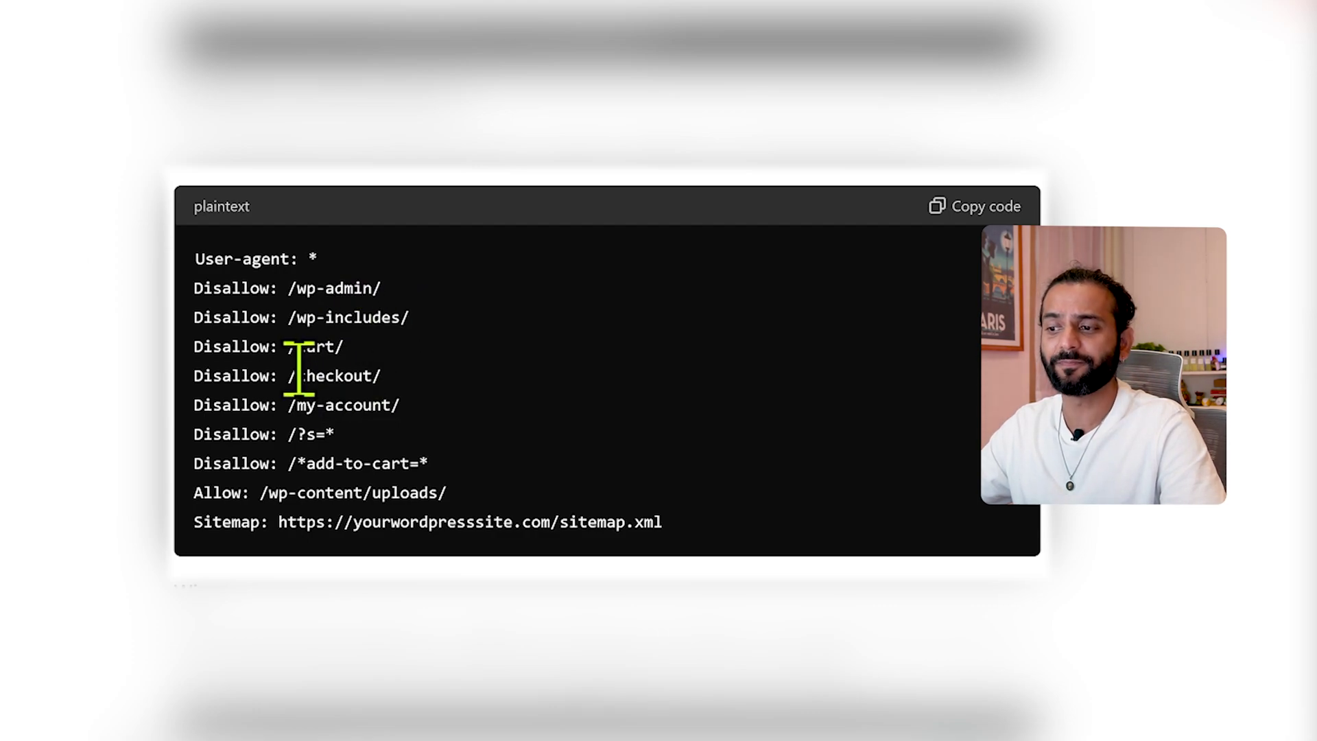
drag(288, 376, 411, 376)
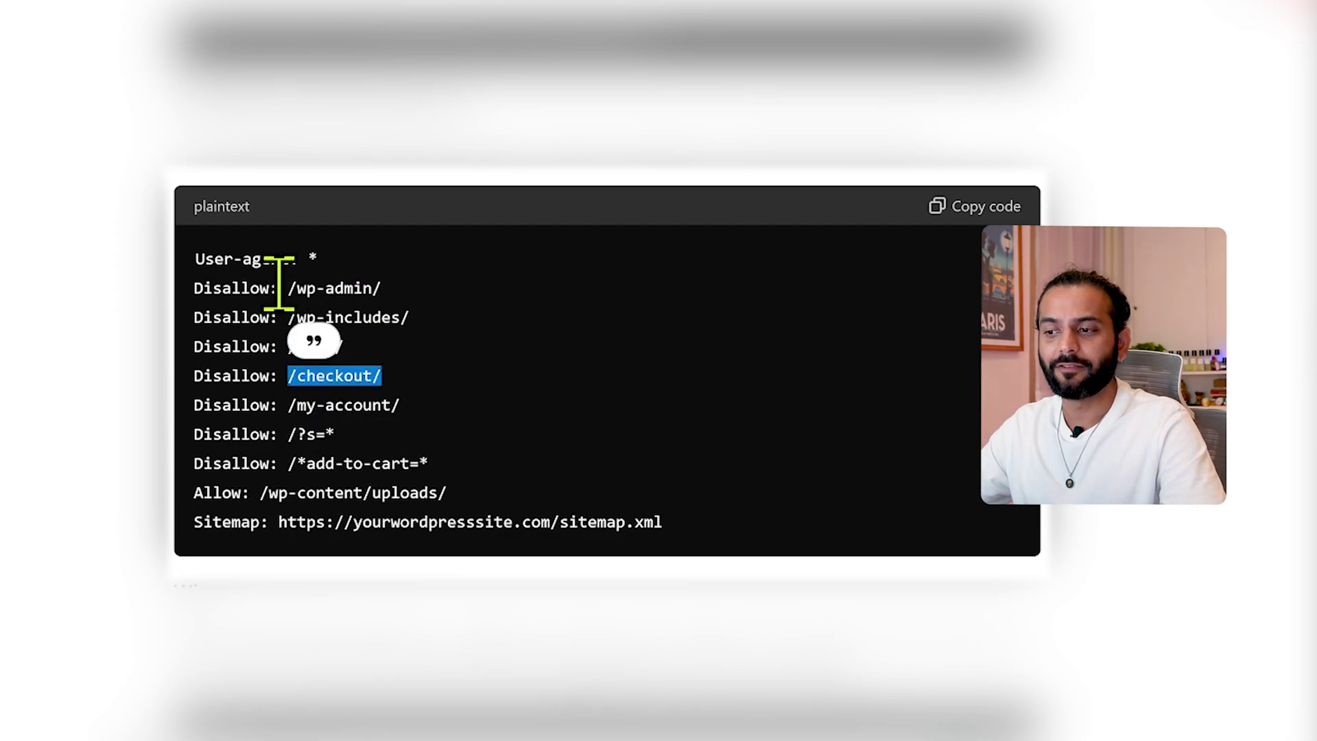
drag(288, 288, 397, 318)
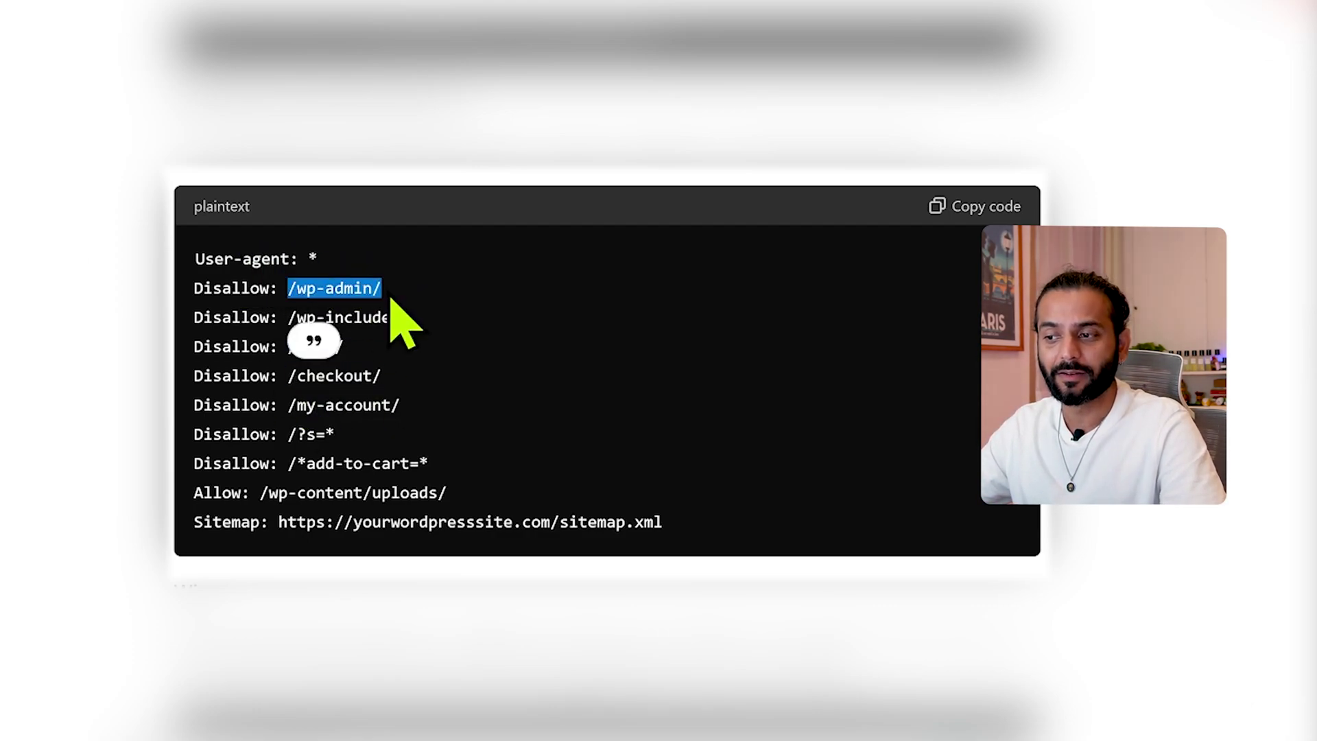
click(397, 318)
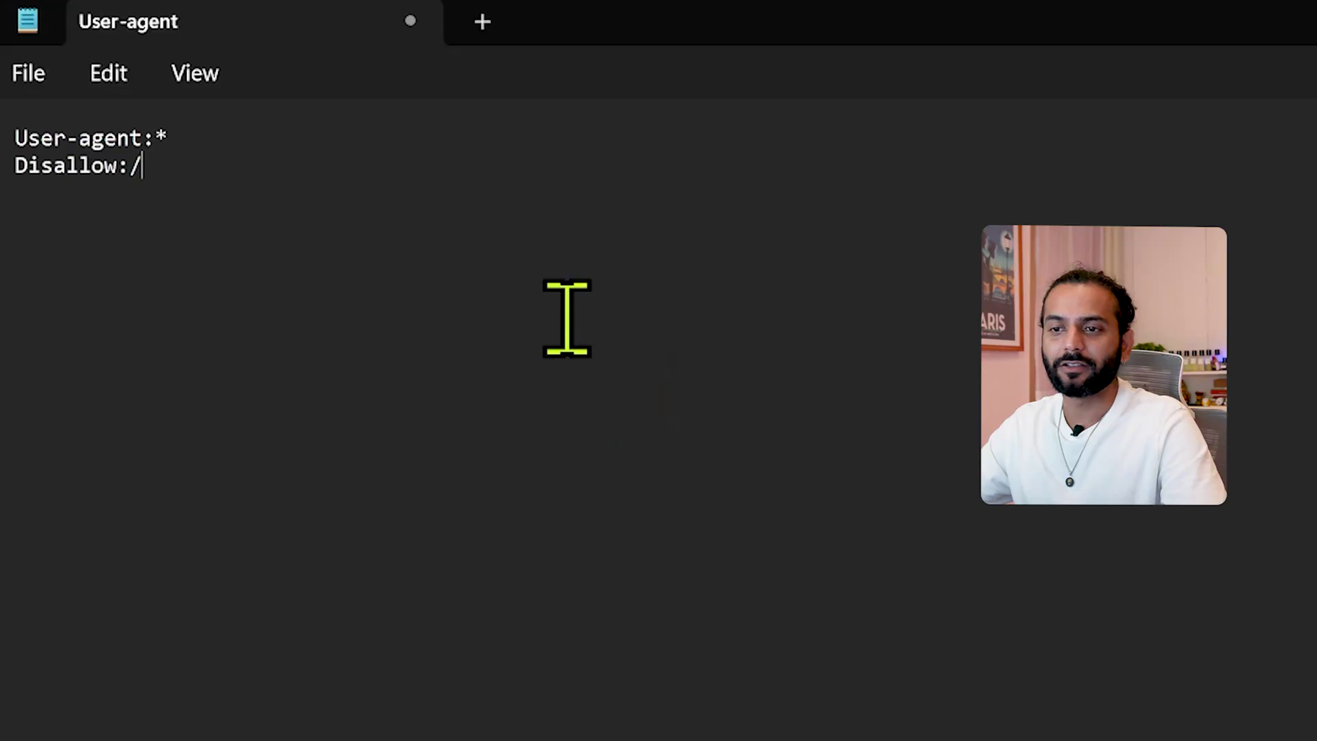